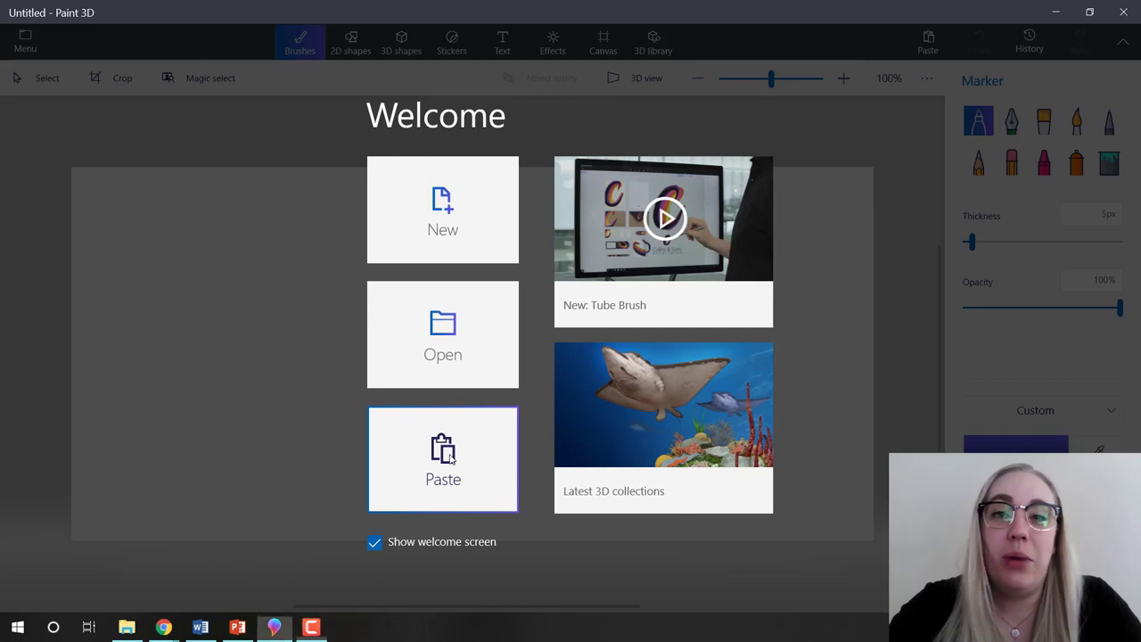
Paste the copied pickle image onto a new canvas from the Welcome screen
{"action": "left_click", "coordinate": [452, 457]}
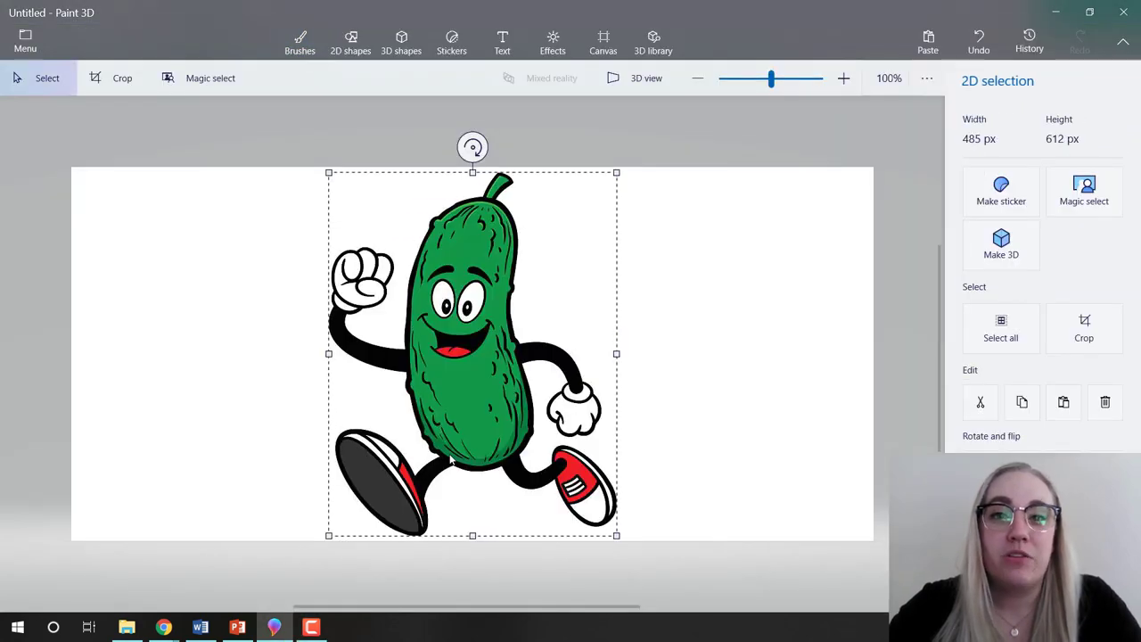
Move the pasted pickle to the canvas's left side, then switch to the Bitmoji window
{"action": "left_click_drag", "start_coordinate": [461, 372], "coordinate": [214, 372]}
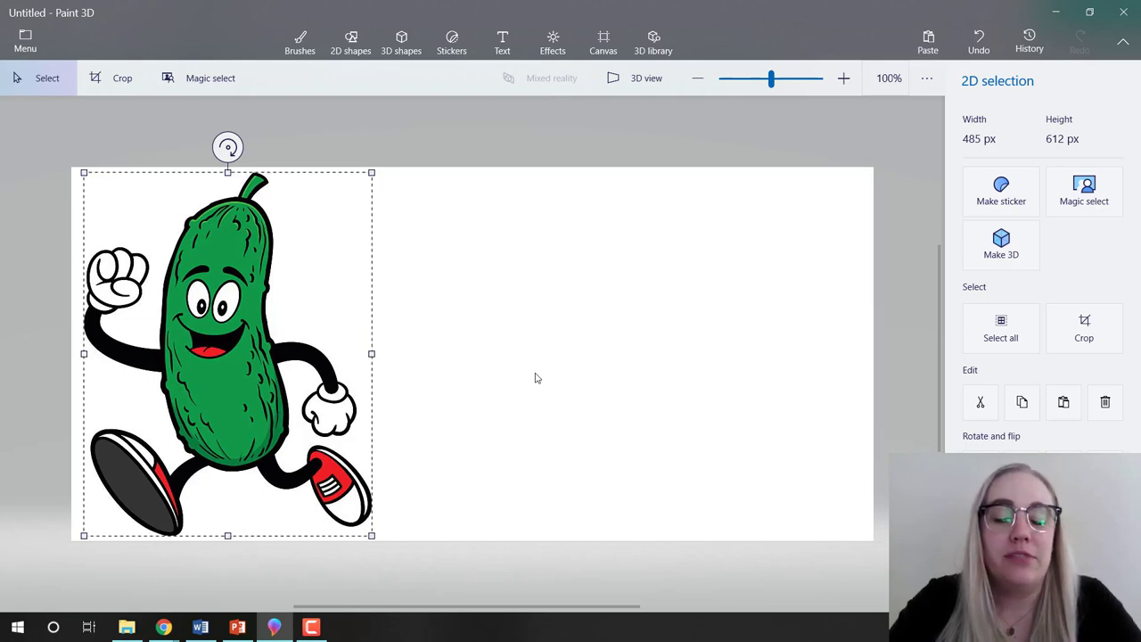
{"action": "key", "text": "alt+Tab"}
{"action": "key", "text": "alt+Tab"}
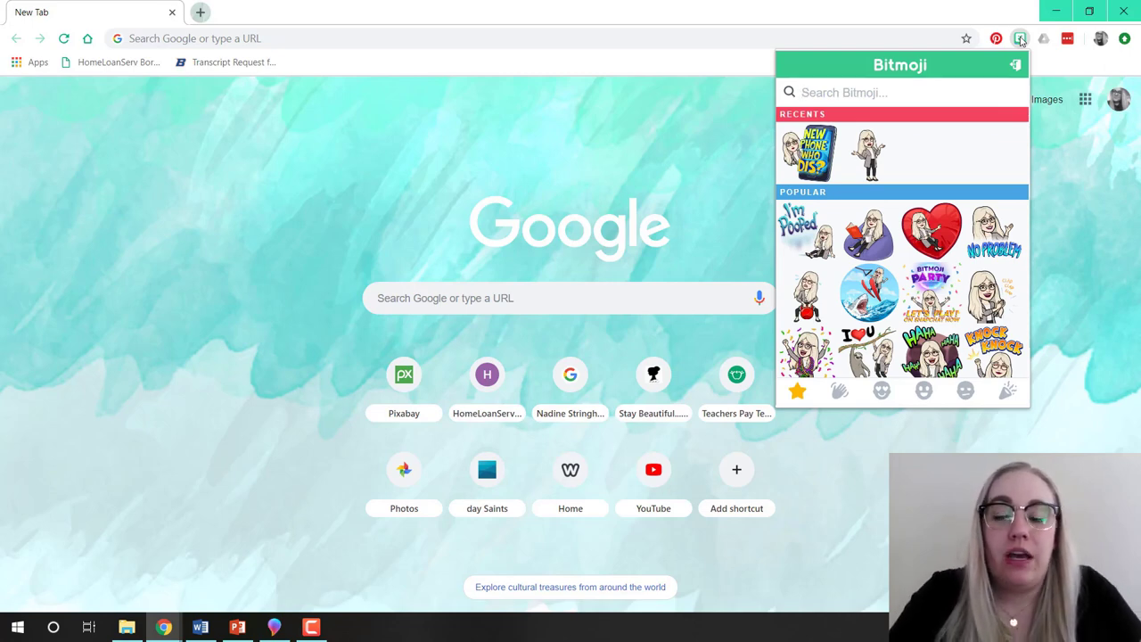
Search Bitmoji for 'ket' and copy the ketchup-bottle sticker as an image
{"action": "type", "text": "ket"}
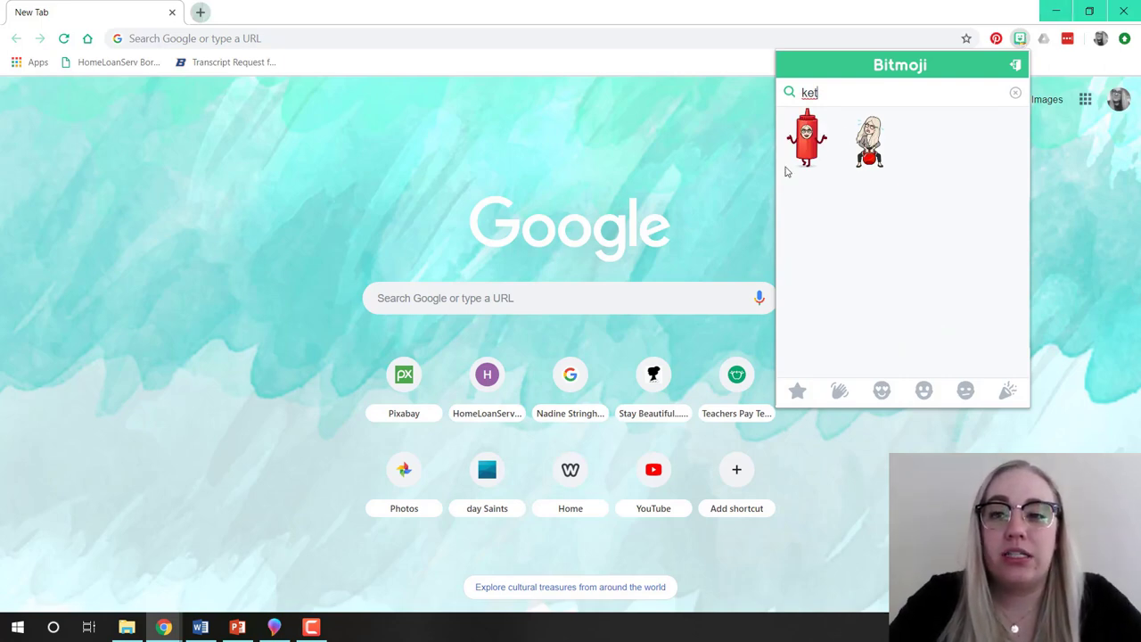
{"action": "left_click", "coordinate": [808, 134]}
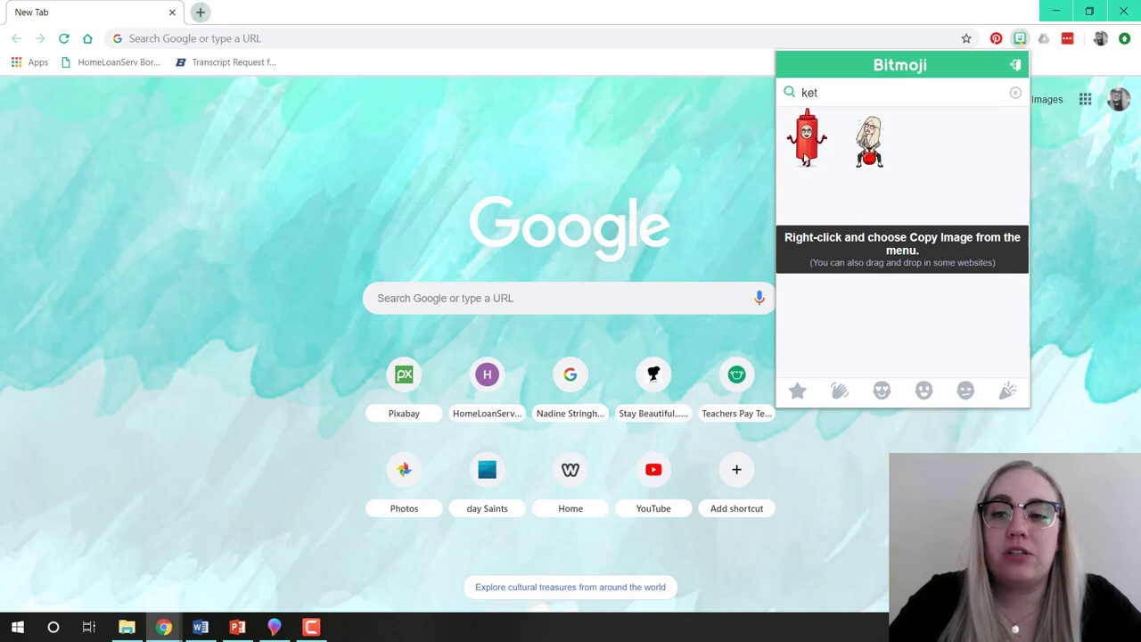
{"action": "right_click", "coordinate": [809, 136]}
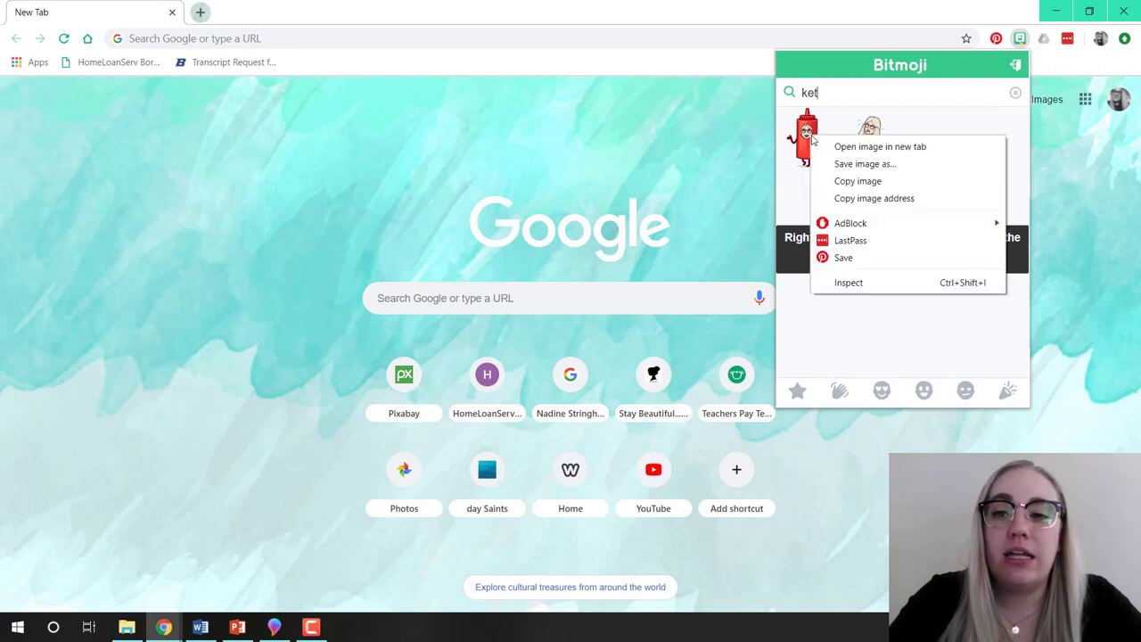
{"action": "left_click", "coordinate": [866, 183]}
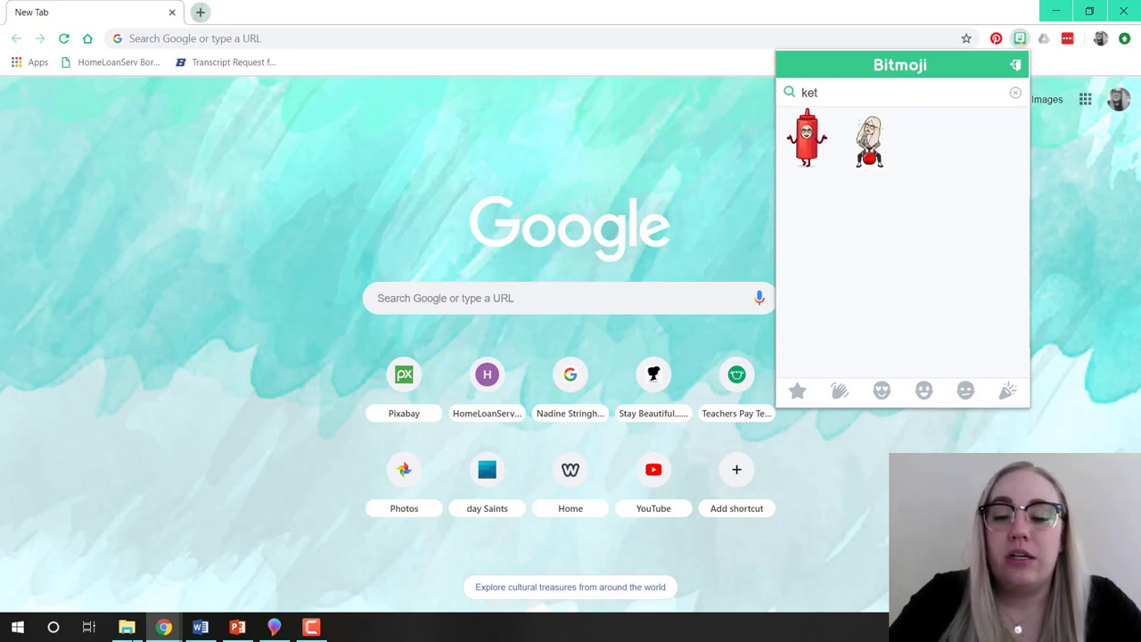
{"action": "left_click", "coordinate": [274, 629]}
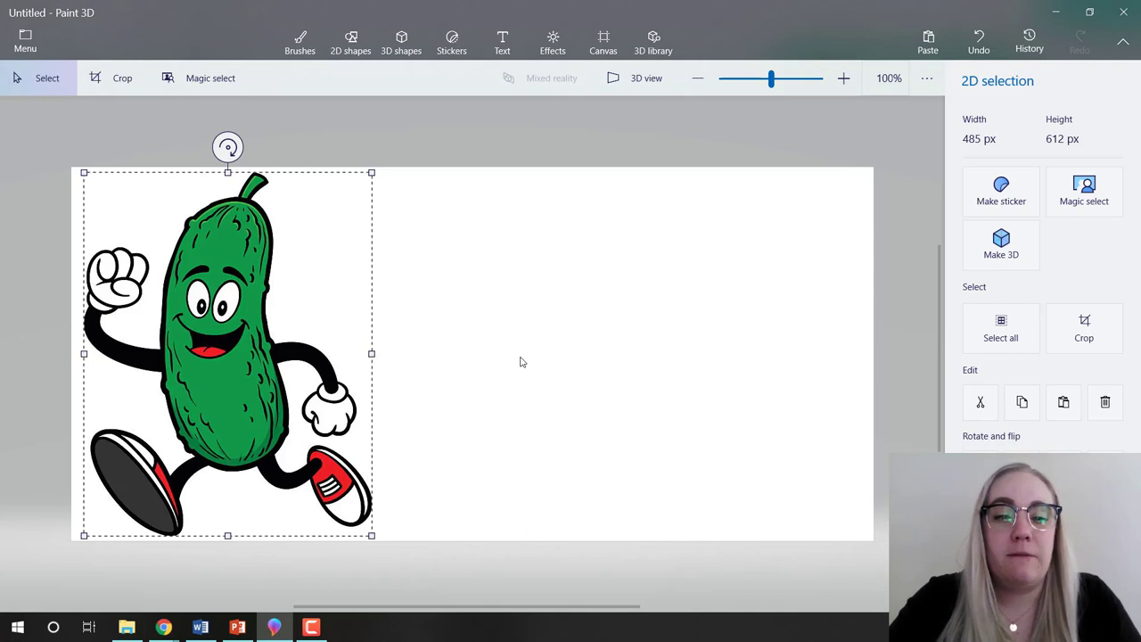
Paste the ketchup-bottle sticker and place it to the right of the pickle
{"action": "left_click", "coordinate": [630, 199]}
{"action": "key", "text": "ctrl+v"}
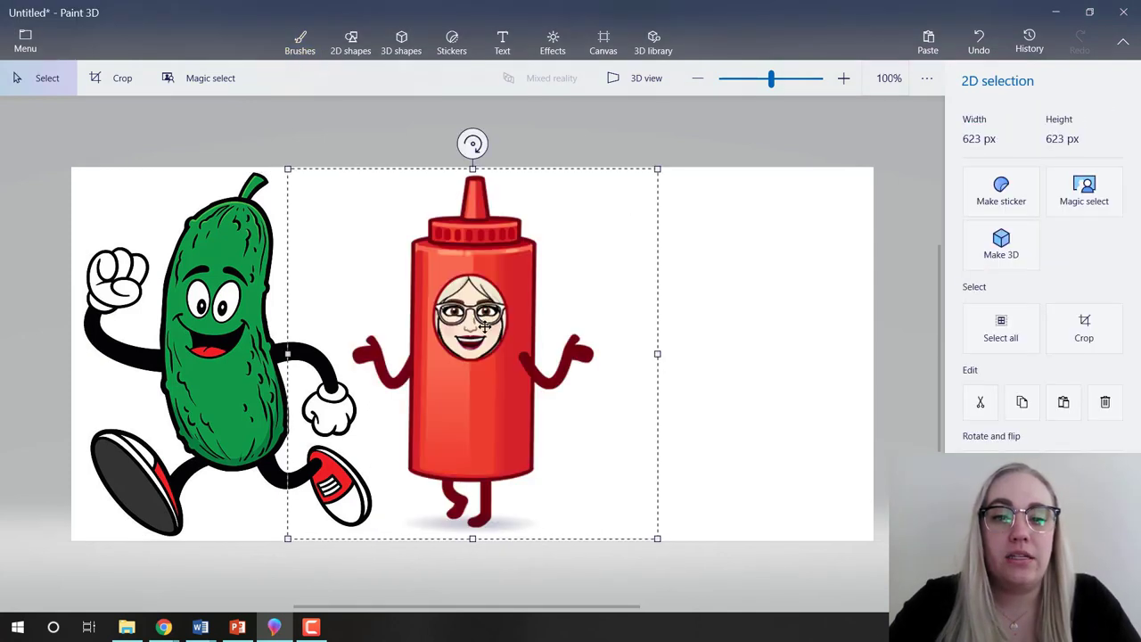
{"action": "left_click_drag", "start_coordinate": [547, 323], "coordinate": [694, 322]}
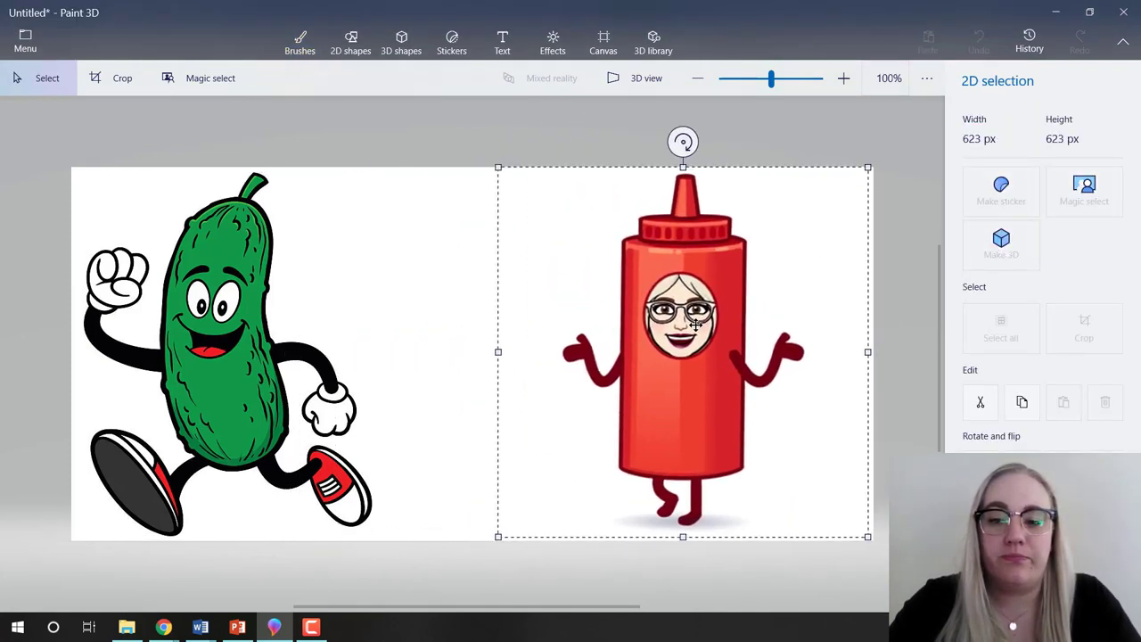
{"action": "left_click", "coordinate": [441, 196]}
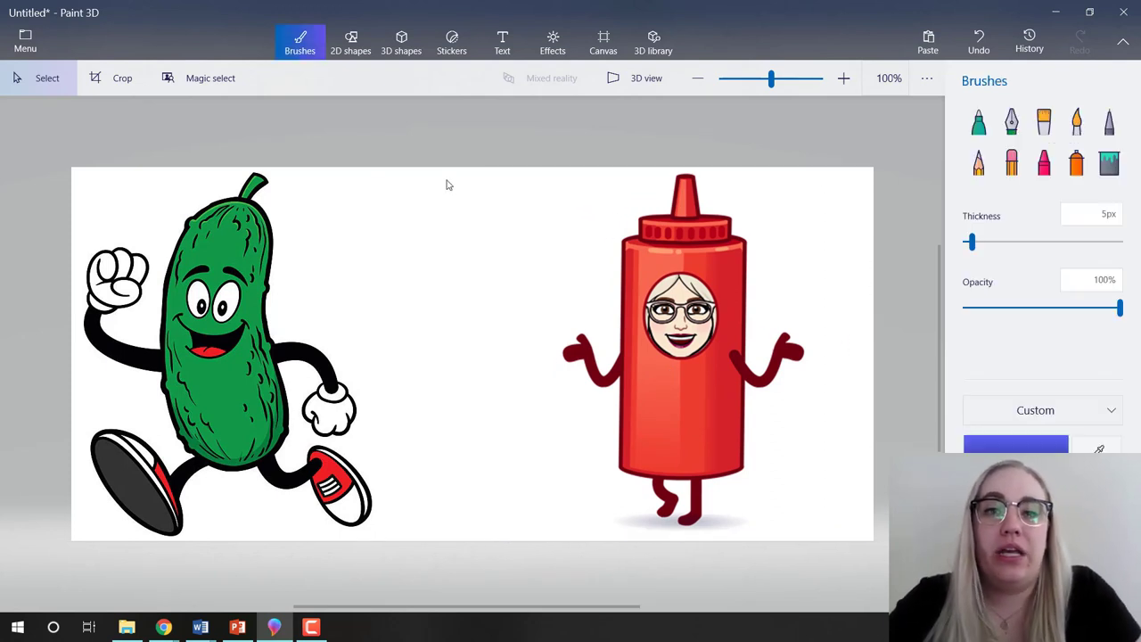
Frame just the Bitmoji face on the ketchup bottle with Magic select
{"action": "left_click", "coordinate": [201, 79]}
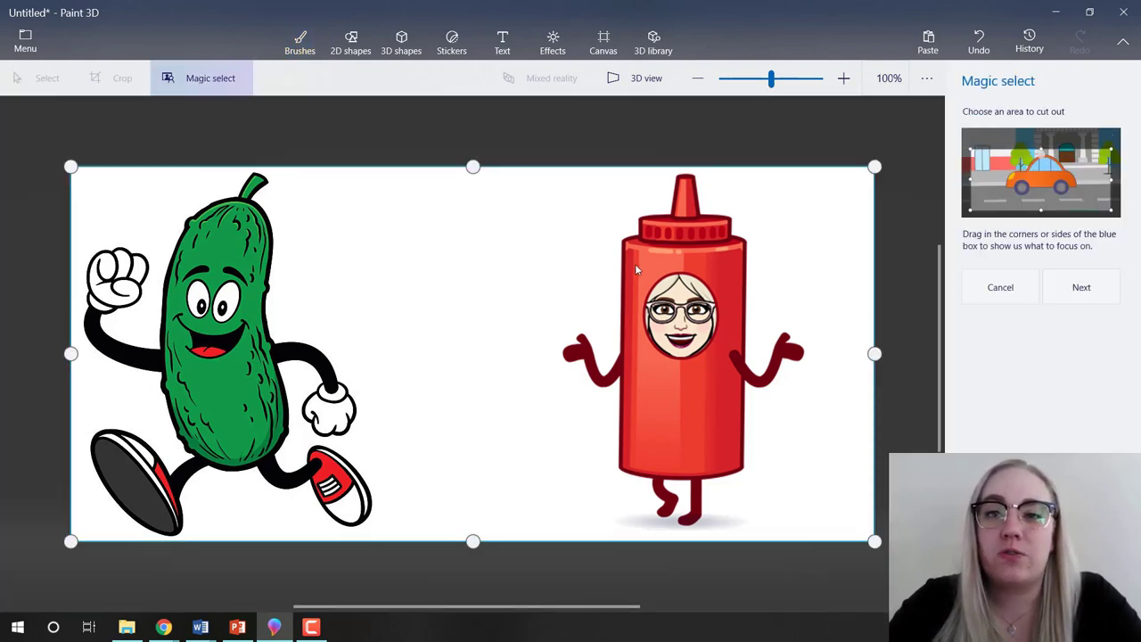
{"action": "left_click_drag", "start_coordinate": [70, 353], "coordinate": [640, 353]}
{"action": "left_click_drag", "start_coordinate": [757, 541], "coordinate": [747, 375]}
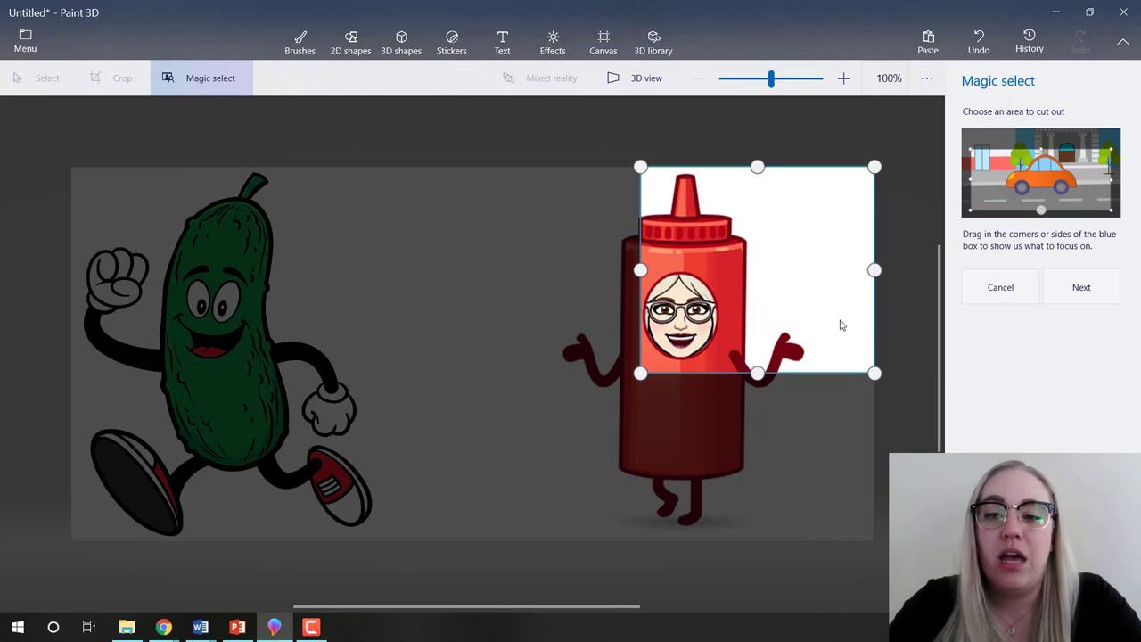
{"action": "left_click_drag", "start_coordinate": [870, 270], "coordinate": [723, 270]}
{"action": "left_click_drag", "start_coordinate": [683, 165], "coordinate": [683, 265]}
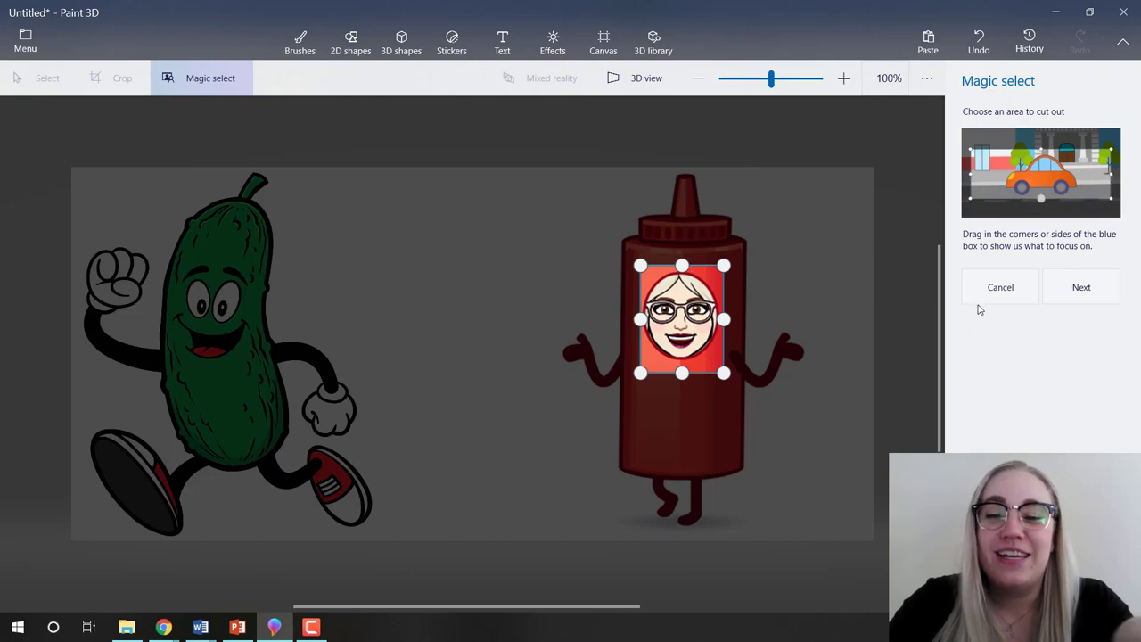
Refine the face cutout by adding a small area beside it, then finish
{"action": "left_click", "coordinate": [1078, 297]}
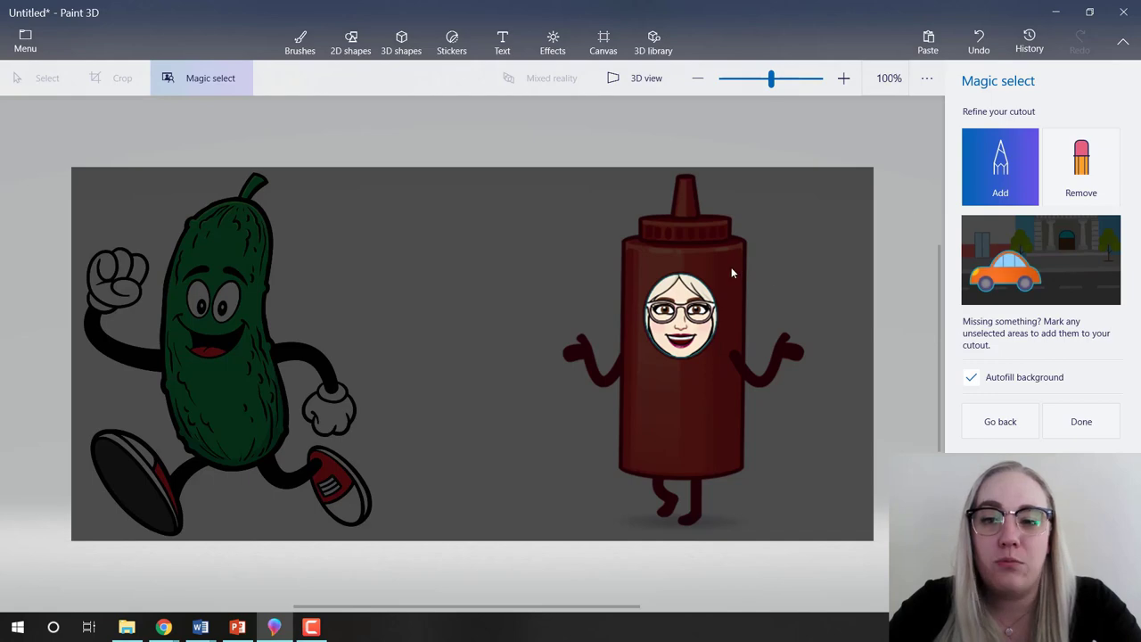
{"action": "left_click_drag", "start_coordinate": [718, 274], "coordinate": [731, 299]}
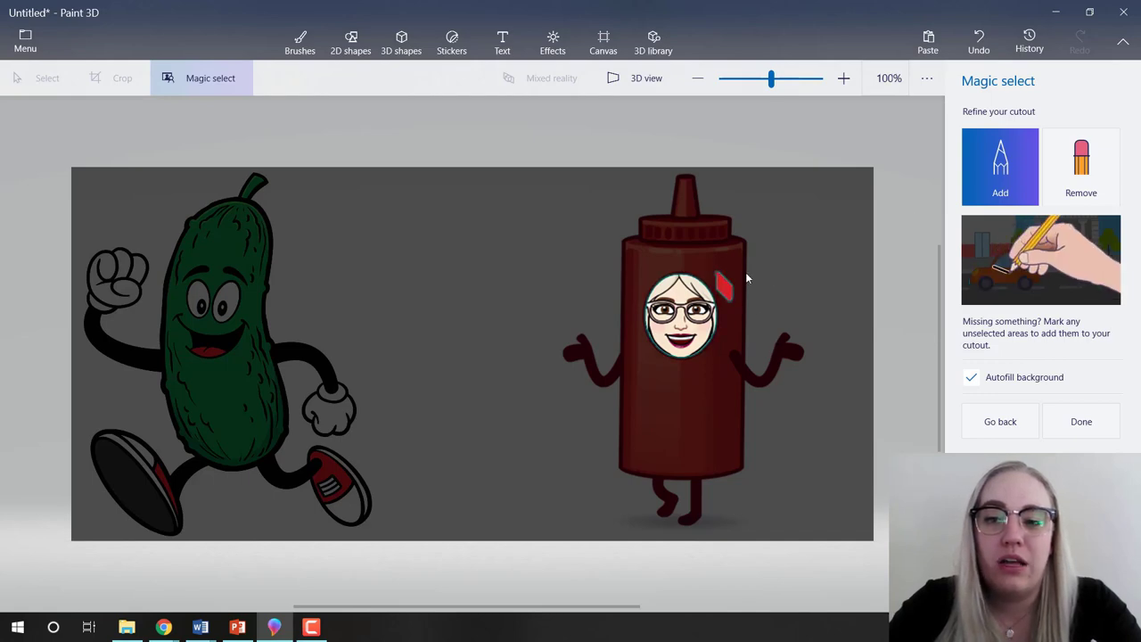
{"action": "left_click", "coordinate": [1076, 156]}
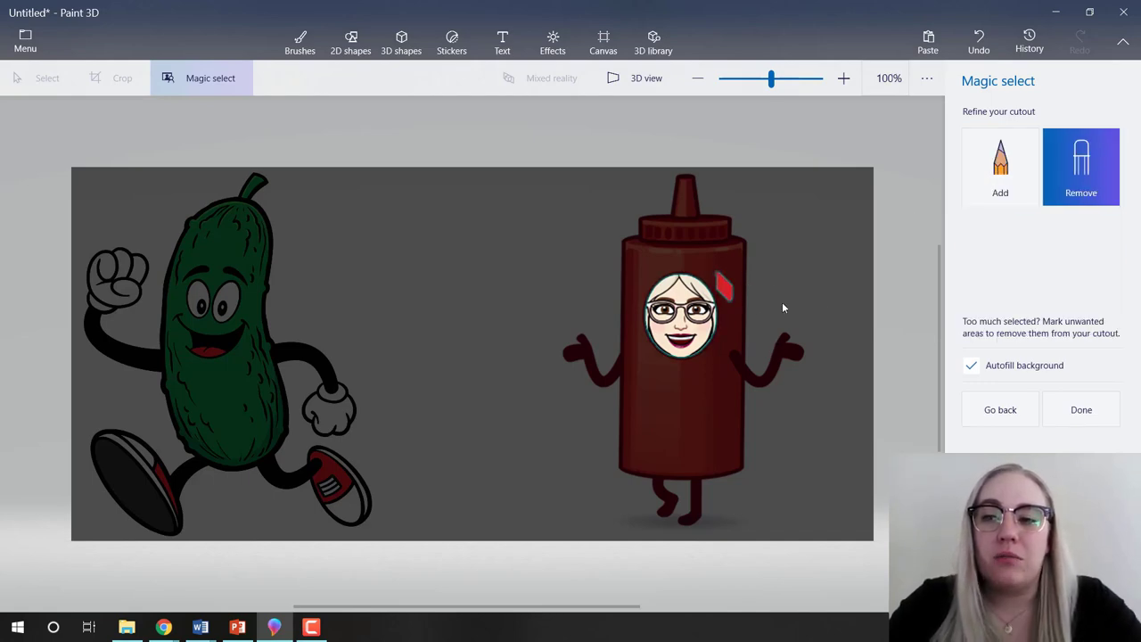
{"action": "left_click", "coordinate": [1079, 412]}
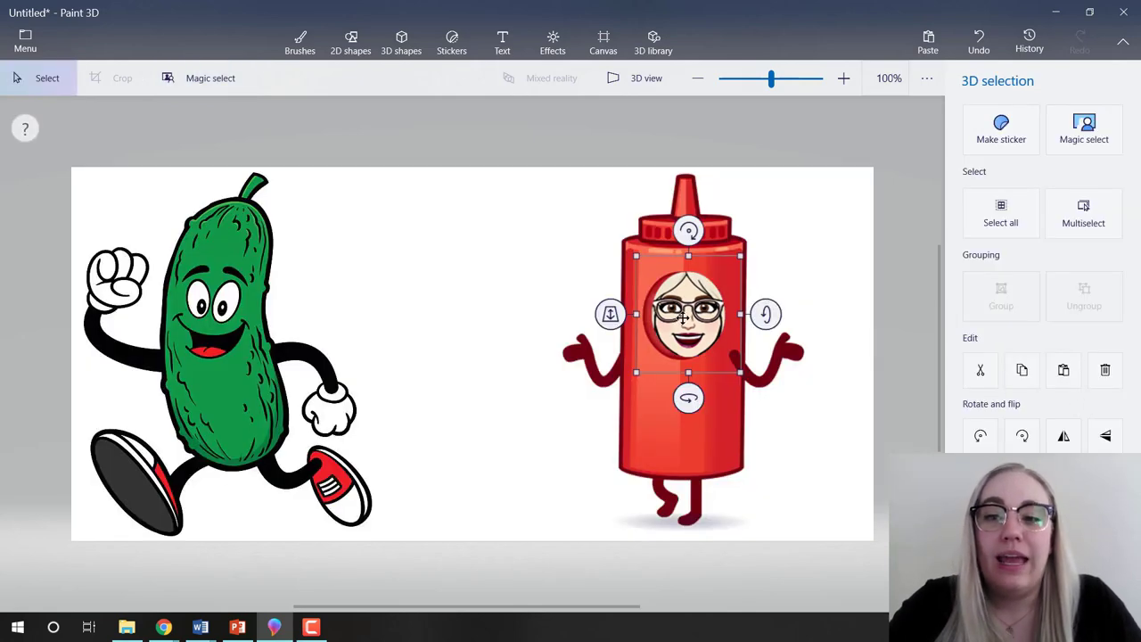
Move the face cutout onto the pickle's face, enlarge it slightly, and deselect
{"action": "left_click_drag", "start_coordinate": [684, 316], "coordinate": [493, 296]}
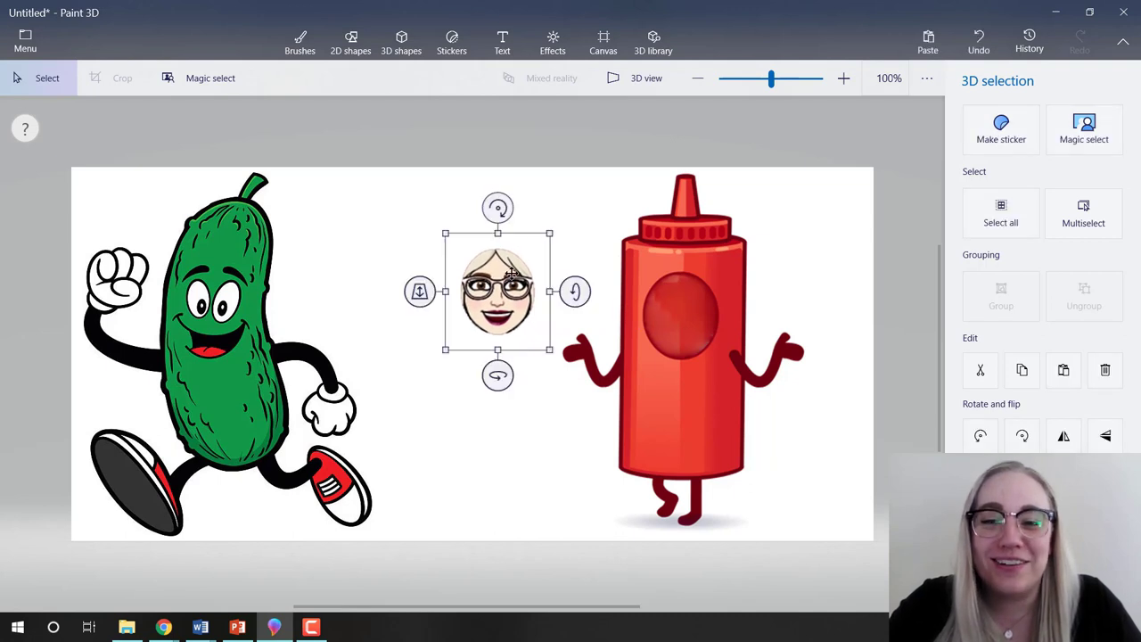
{"action": "left_click_drag", "start_coordinate": [507, 292], "coordinate": [219, 293]}
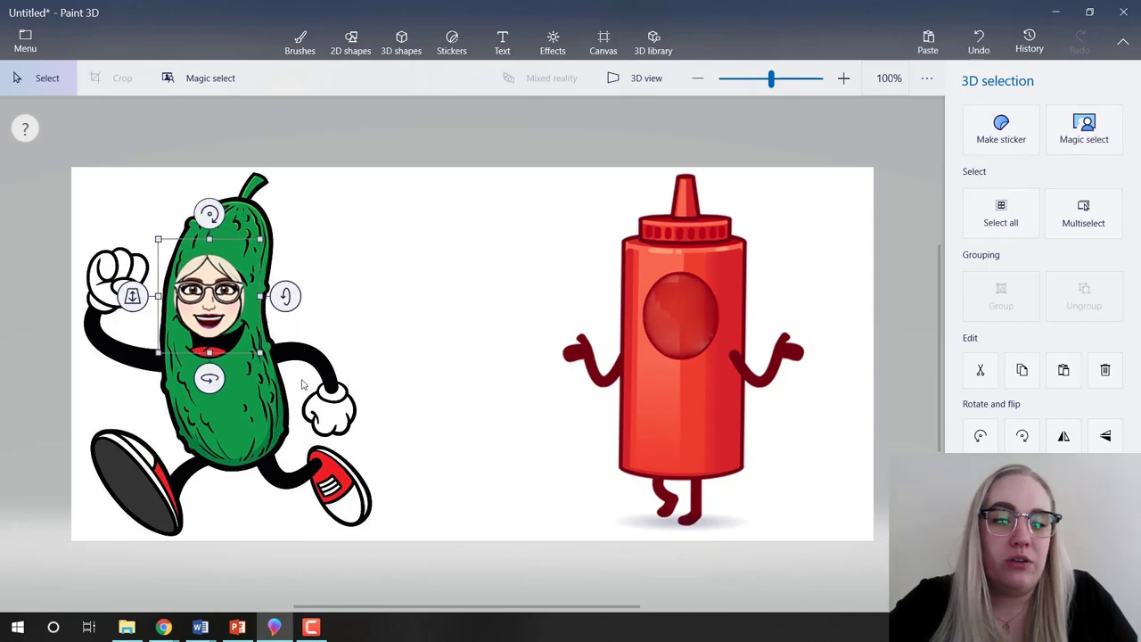
{"action": "left_click_drag", "start_coordinate": [270, 351], "coordinate": [266, 366]}
{"action": "left_click_drag", "start_coordinate": [229, 318], "coordinate": [196, 343]}
{"action": "left_click_drag", "start_coordinate": [154, 381], "coordinate": [158, 378]}
{"action": "left_click_drag", "start_coordinate": [233, 312], "coordinate": [232, 312]}
{"action": "left_click_drag", "start_coordinate": [269, 377], "coordinate": [267, 372]}
{"action": "left_click_drag", "start_coordinate": [221, 319], "coordinate": [221, 319]}
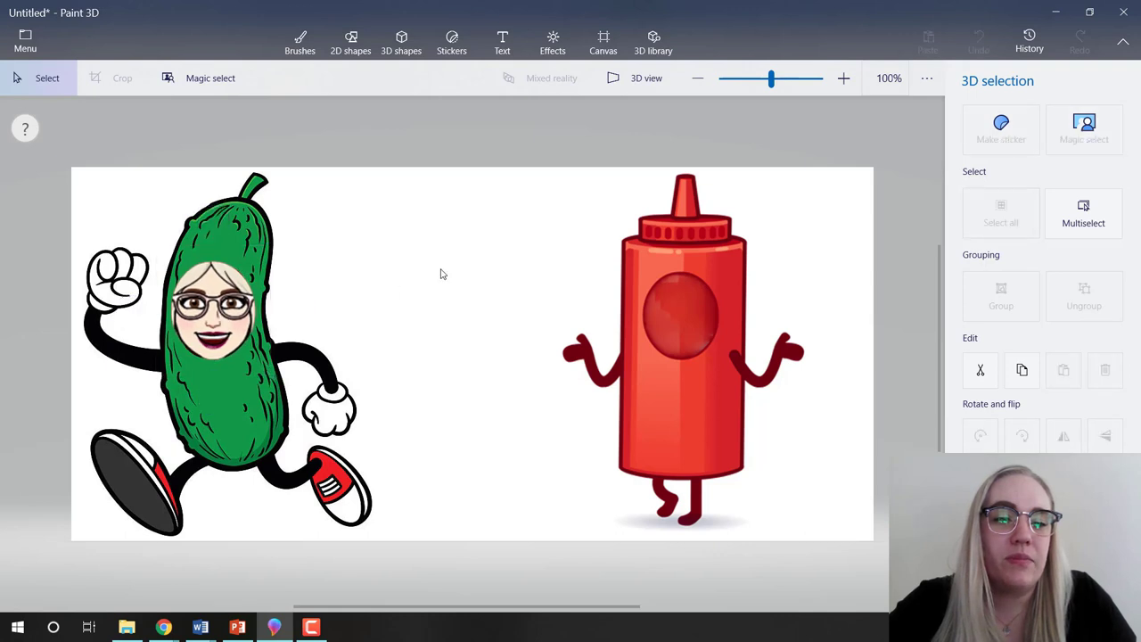
{"action": "key", "text": "b"}
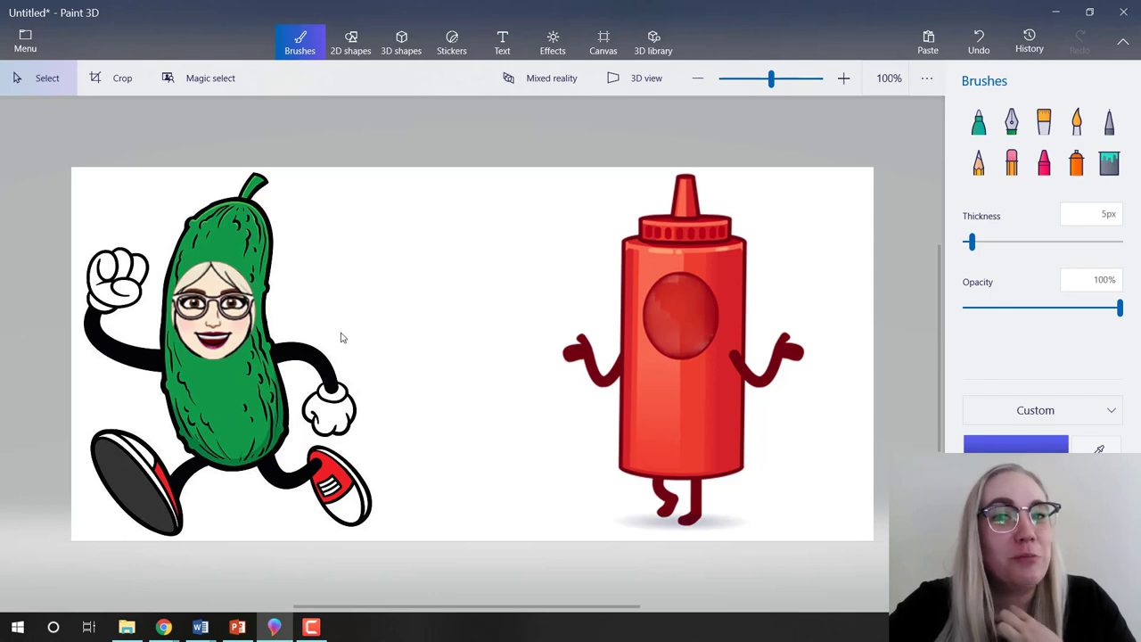
Crop the canvas to 536 × 629 px around the pickle, removing the ketchup bottle
{"action": "left_click", "coordinate": [122, 79]}
{"action": "left_click_drag", "start_coordinate": [878, 355], "coordinate": [390, 353]}
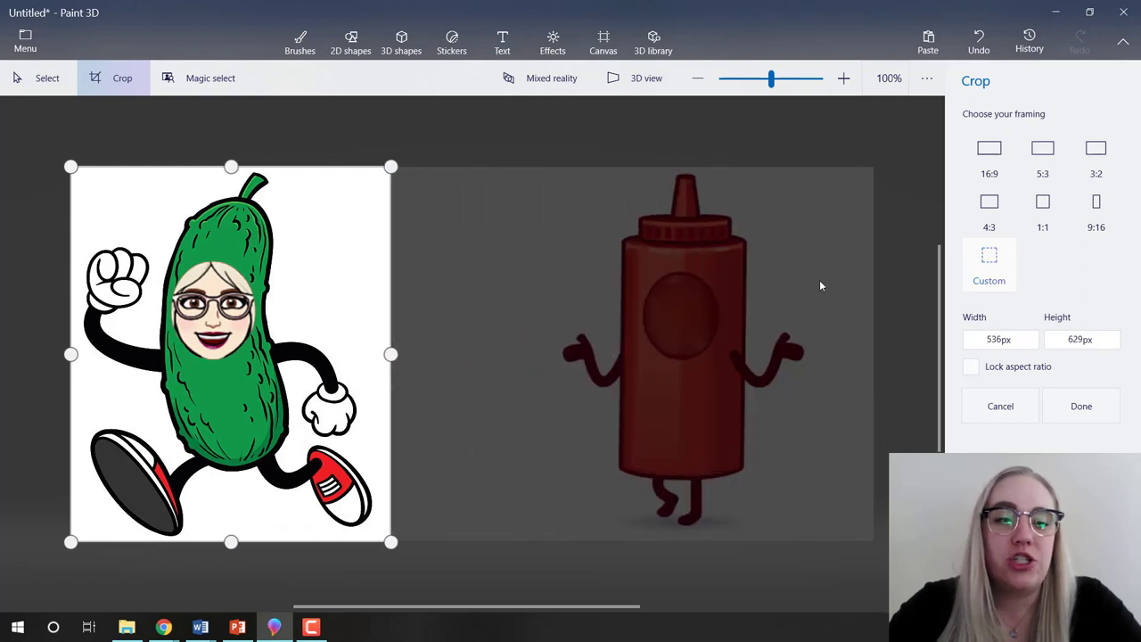
{"action": "left_click", "coordinate": [1079, 405]}
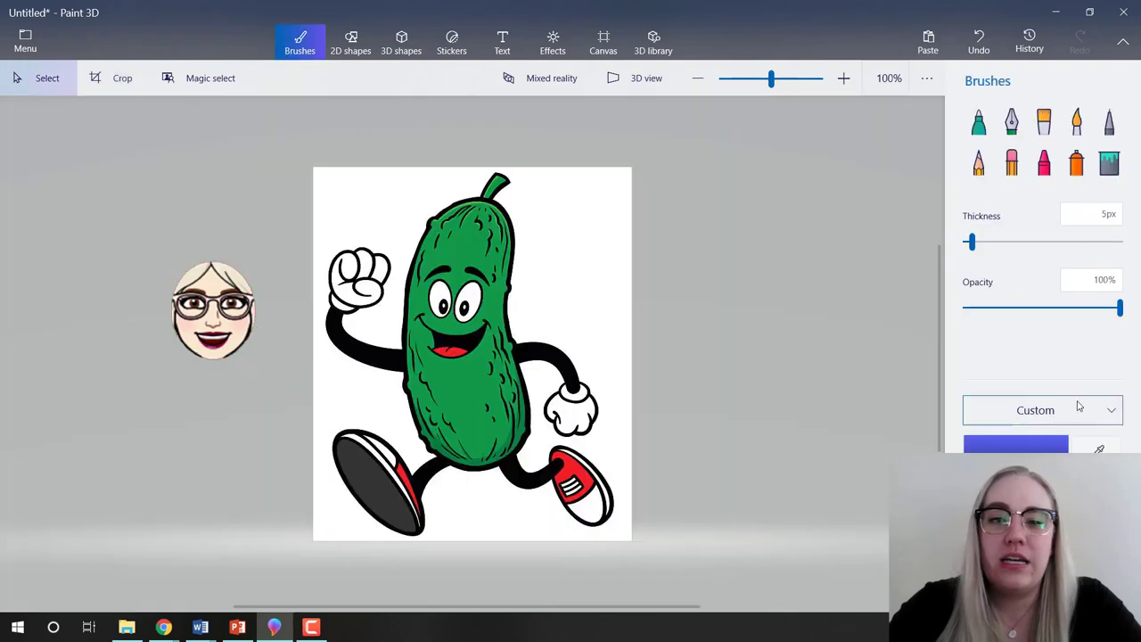
Move the Bitmoji face back onto the pickle's face and deselect it
{"action": "left_click", "coordinate": [205, 331]}
{"action": "left_click_drag", "start_coordinate": [205, 331], "coordinate": [439, 303]}
{"action": "left_click_drag", "start_coordinate": [510, 297], "coordinate": [512, 298]}
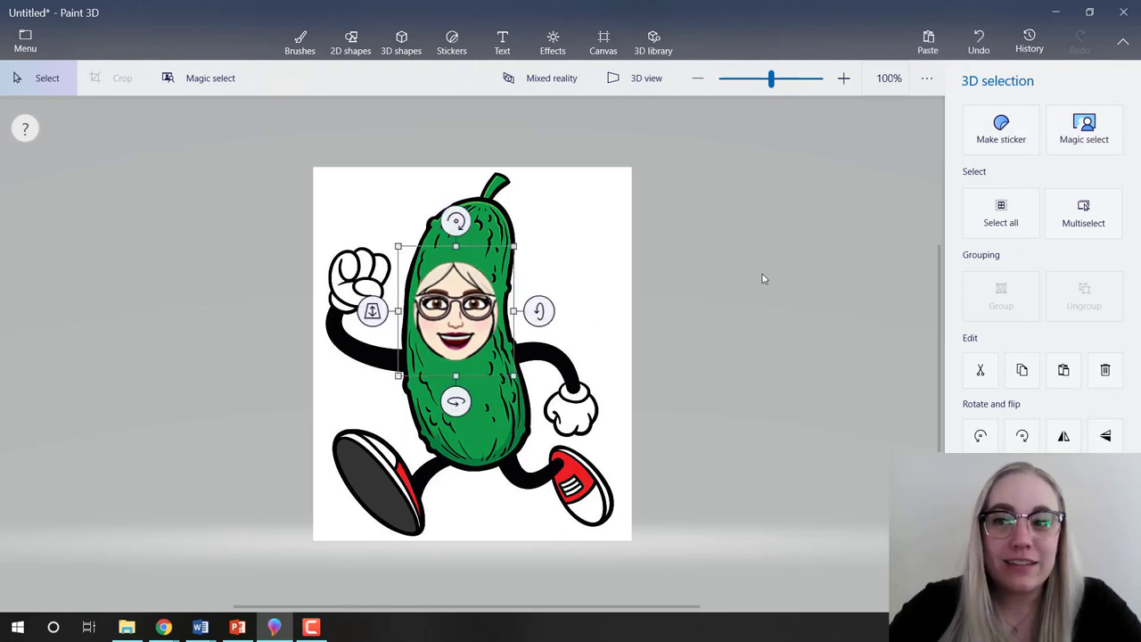
{"action": "left_click_drag", "start_coordinate": [616, 233], "coordinate": [618, 237]}
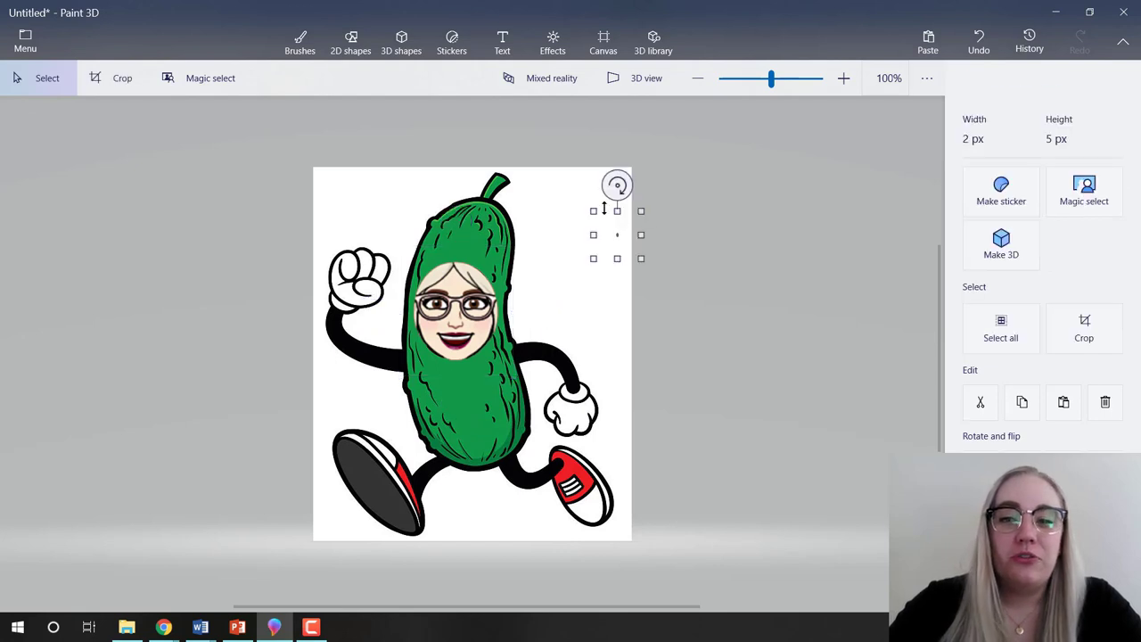
Export the picture as a 536 × 629 px PNG image with a transparent background
{"action": "key", "text": "b"}
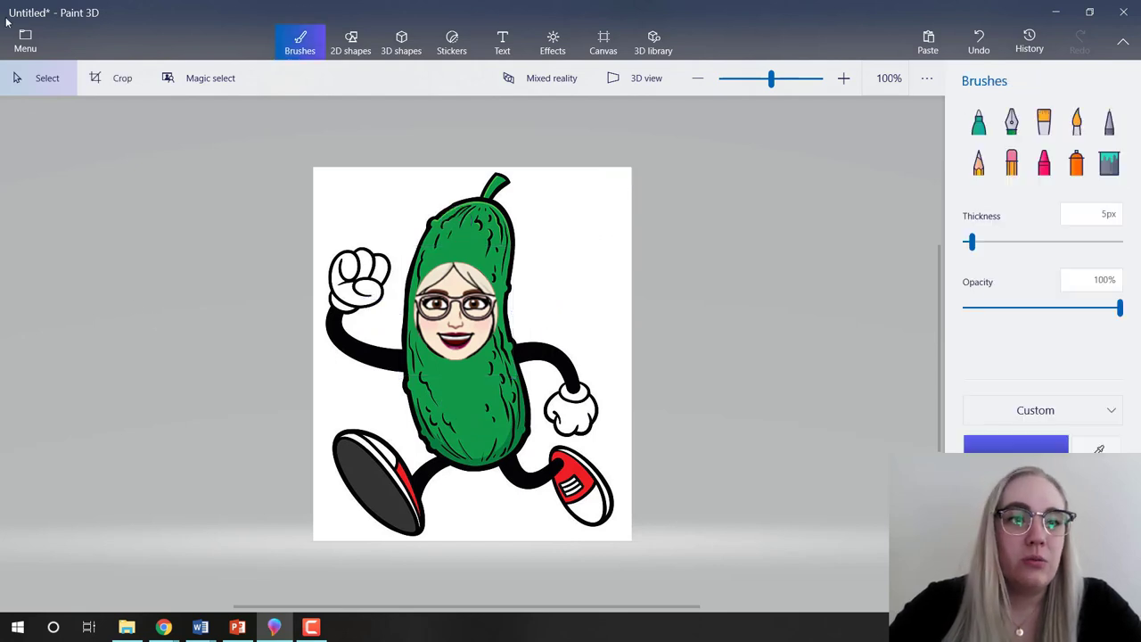
{"action": "left_click", "coordinate": [25, 40]}
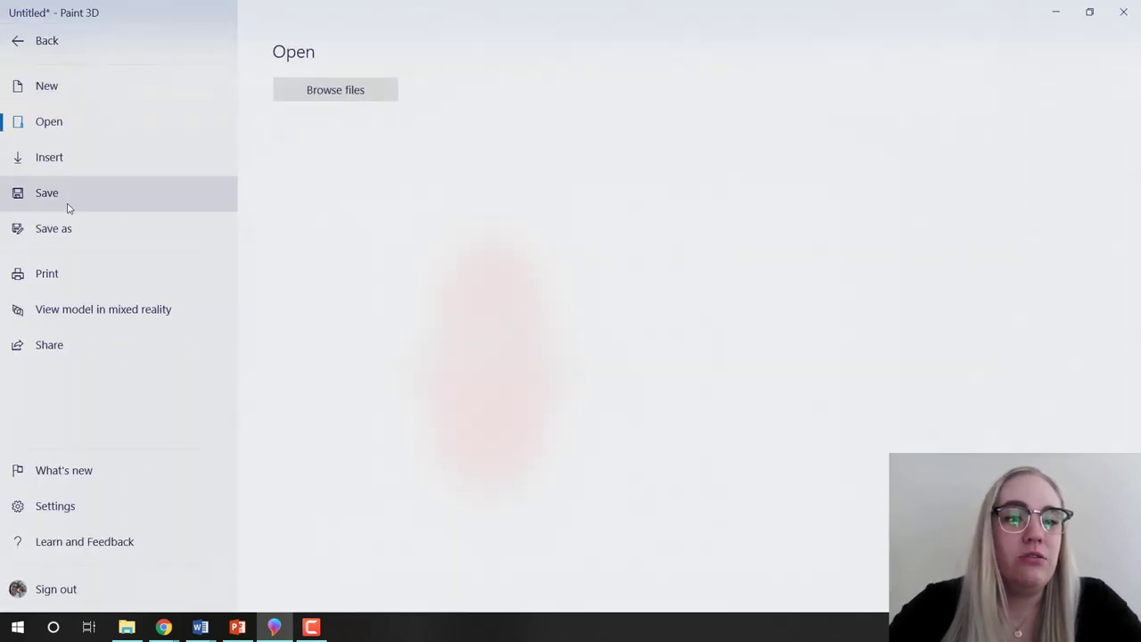
{"action": "left_click", "coordinate": [67, 228]}
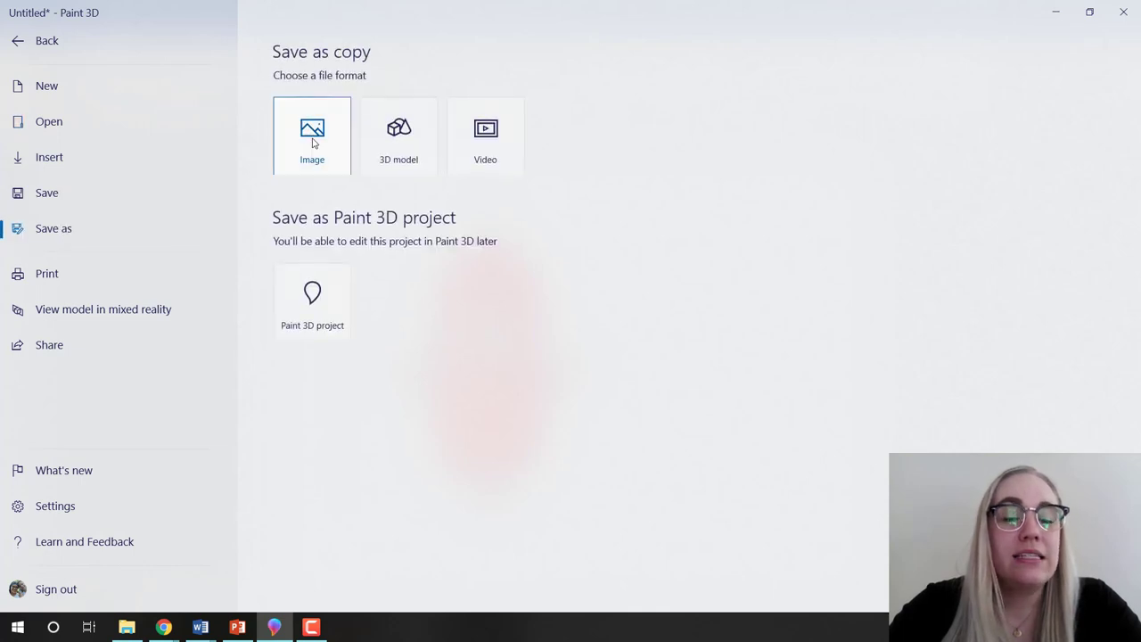
{"action": "left_click", "coordinate": [321, 138]}
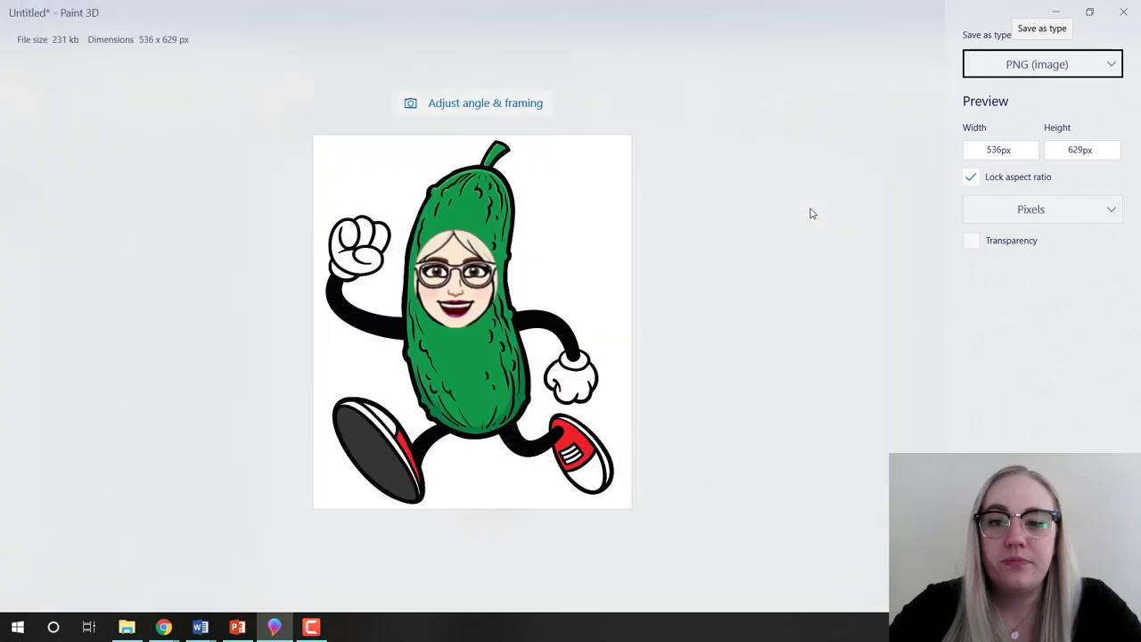
{"action": "left_click", "coordinate": [970, 241]}
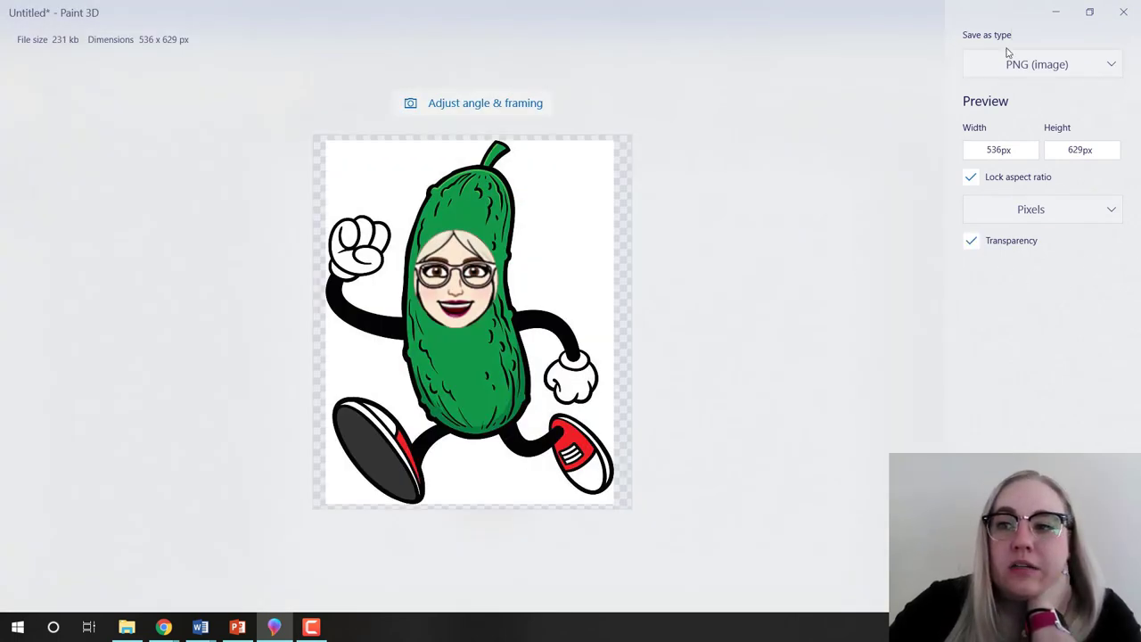